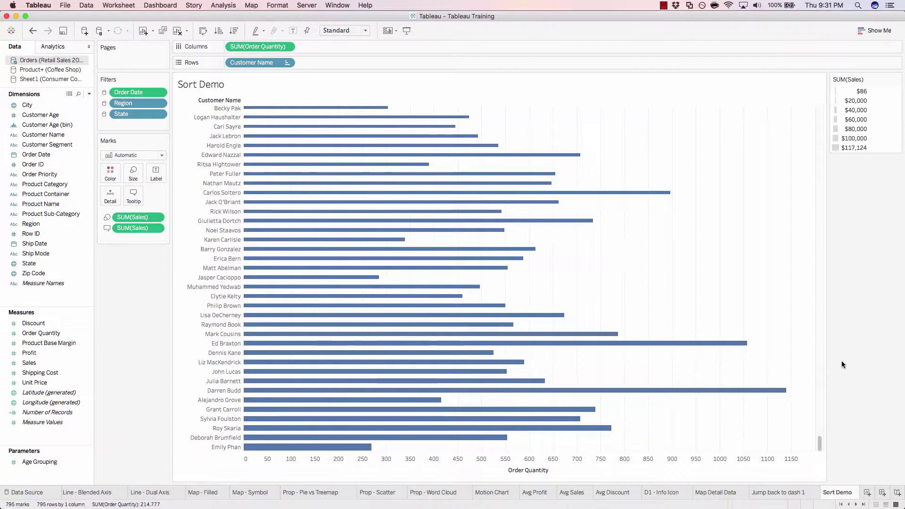
Step: Add a new worksheet and rename its tab to 'Top N Demo'
left_click(867, 494)
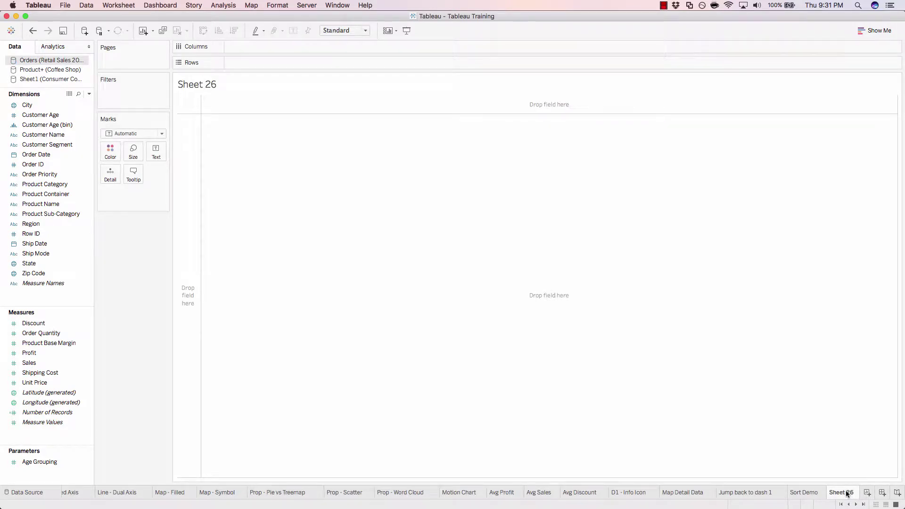
double_click(847, 493)
type("Top N De")
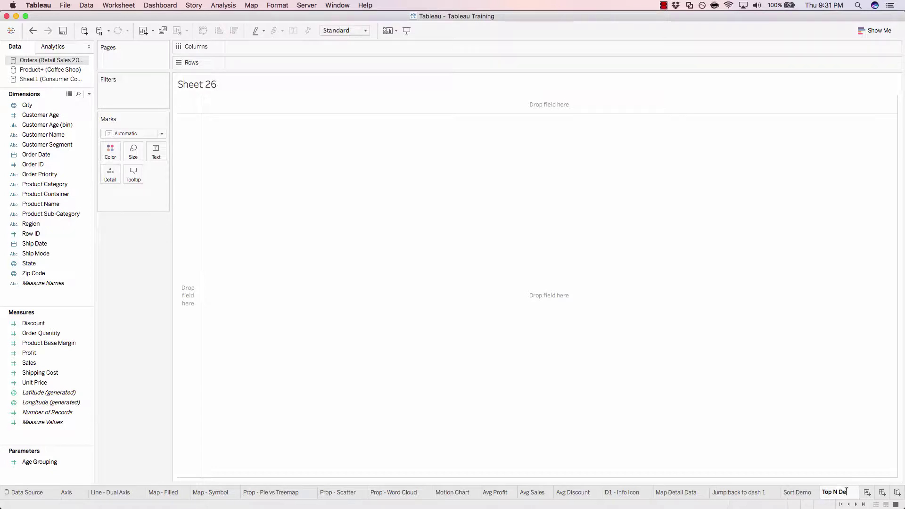
type("mo")
key("Return")
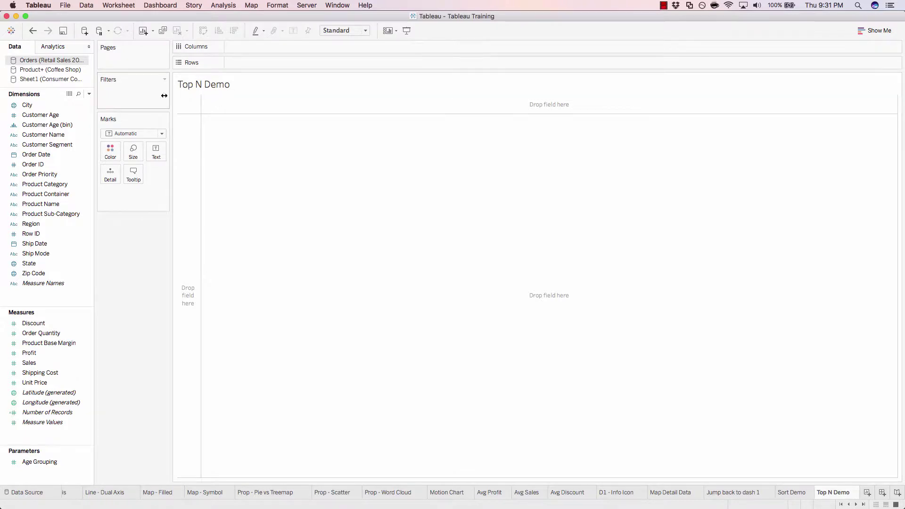
Step: From the Sheet1 complaints source, show Number of Complaints as one bar coloured by all Company members
left_click(60, 78)
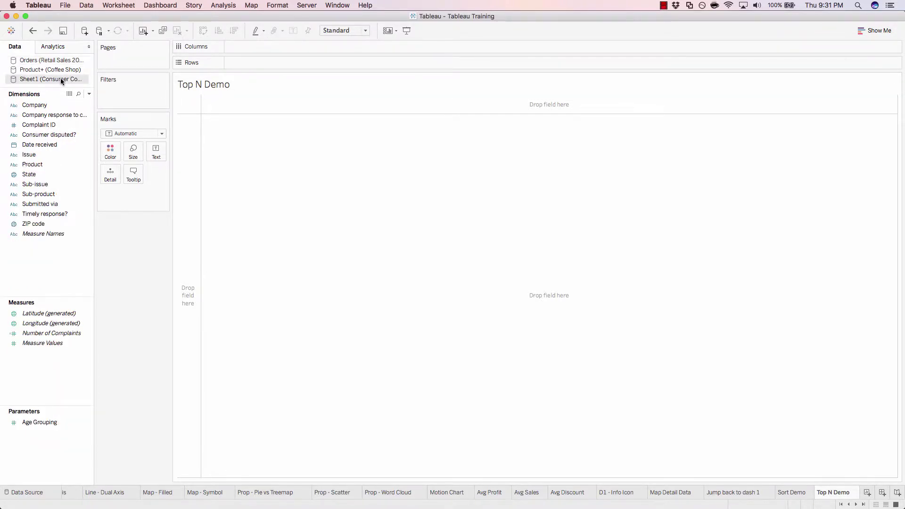
key("super+1")
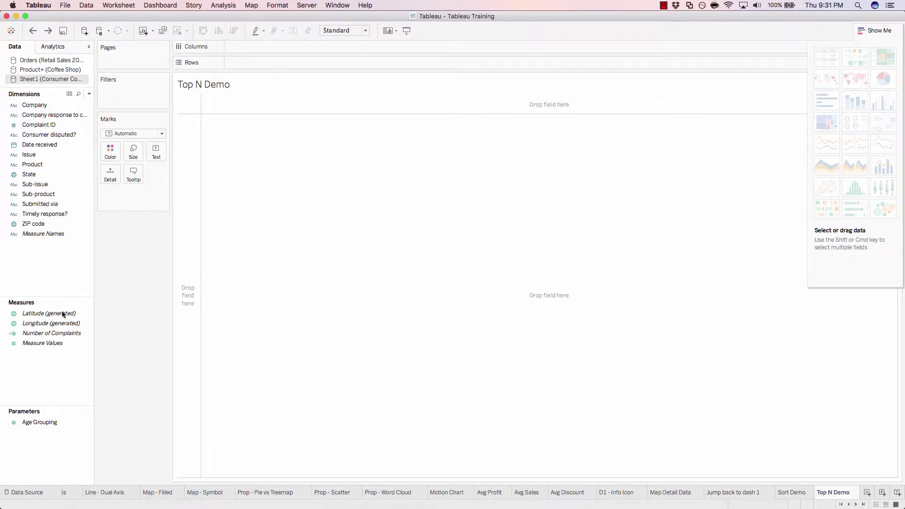
left_click(60, 333)
double_click(55, 333)
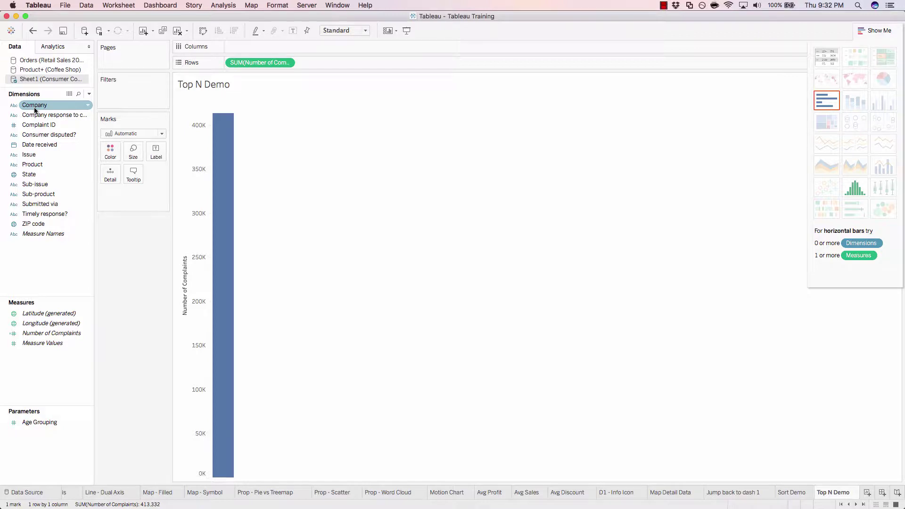
left_click_drag(35, 110, 109, 154)
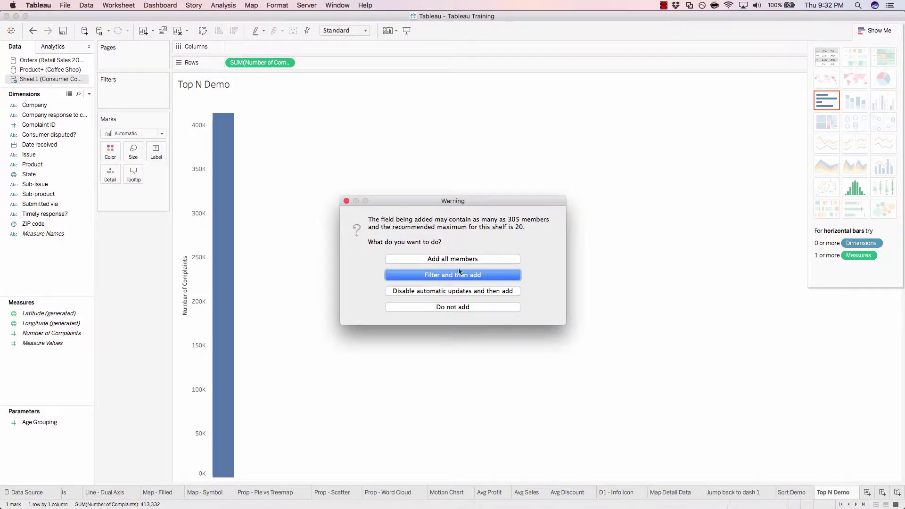
left_click(477, 261)
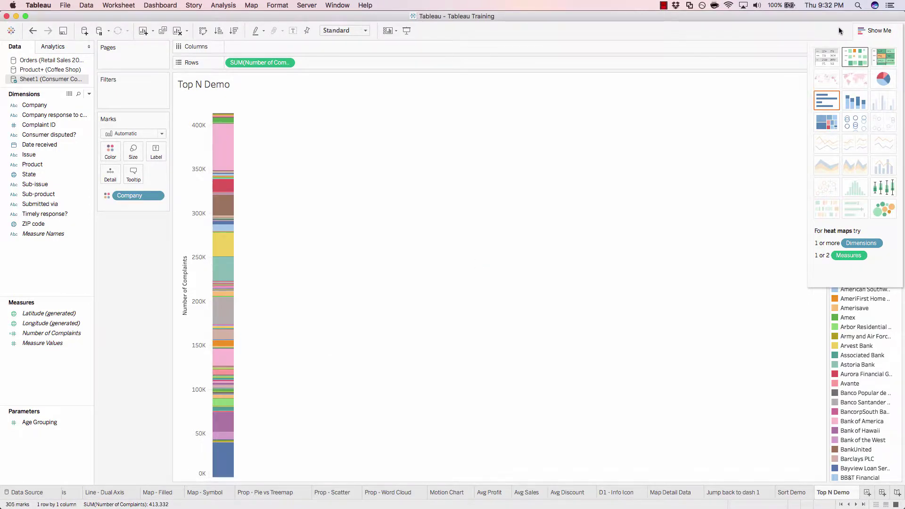
left_click(869, 31)
mouse_move(222, 158)
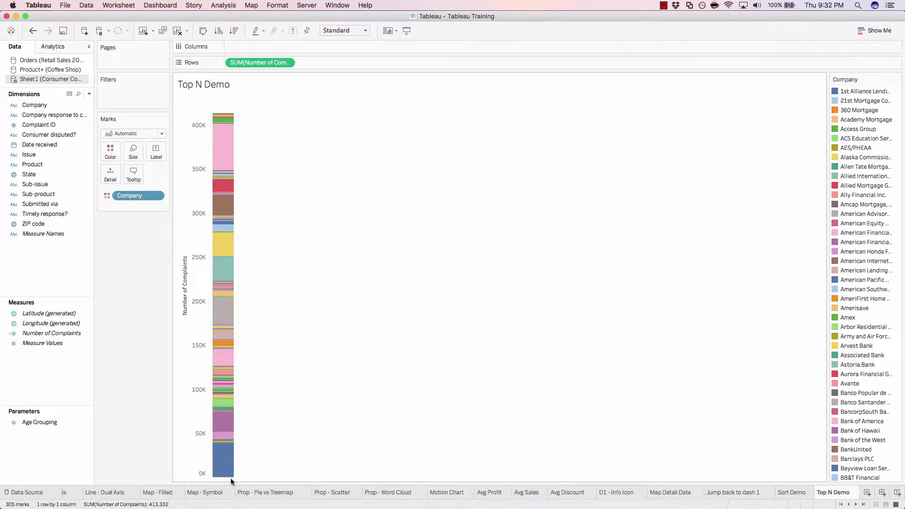
mouse_move(230, 139)
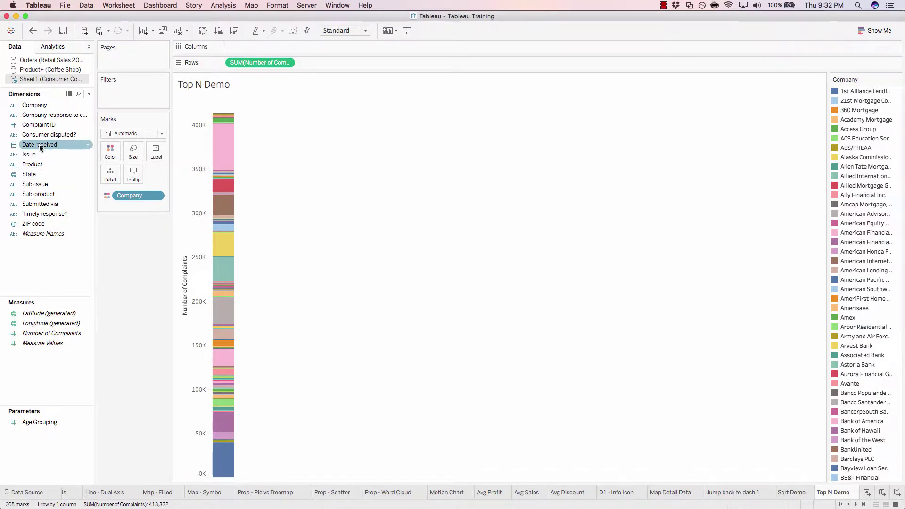
Step: Put Date received on Columns as continuous Month to draw one complaints line per company
left_click_drag(41, 148, 250, 47)
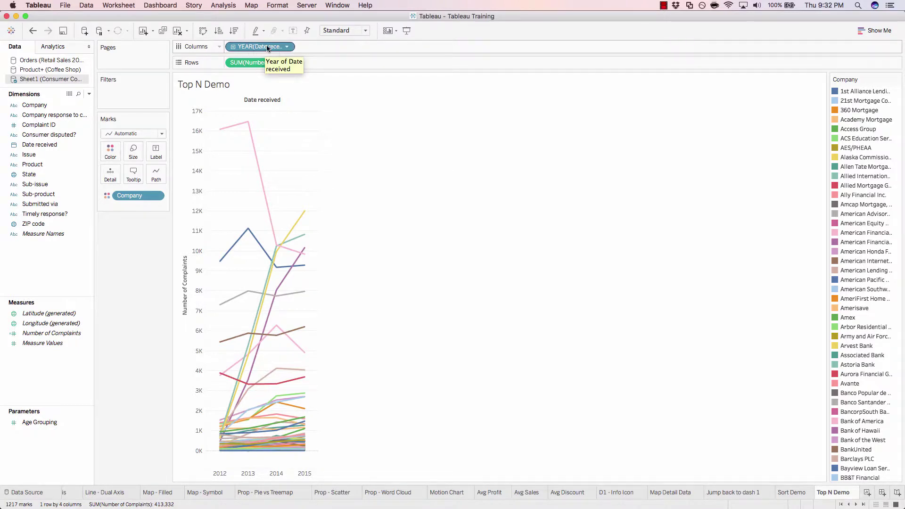
right_click(260, 49)
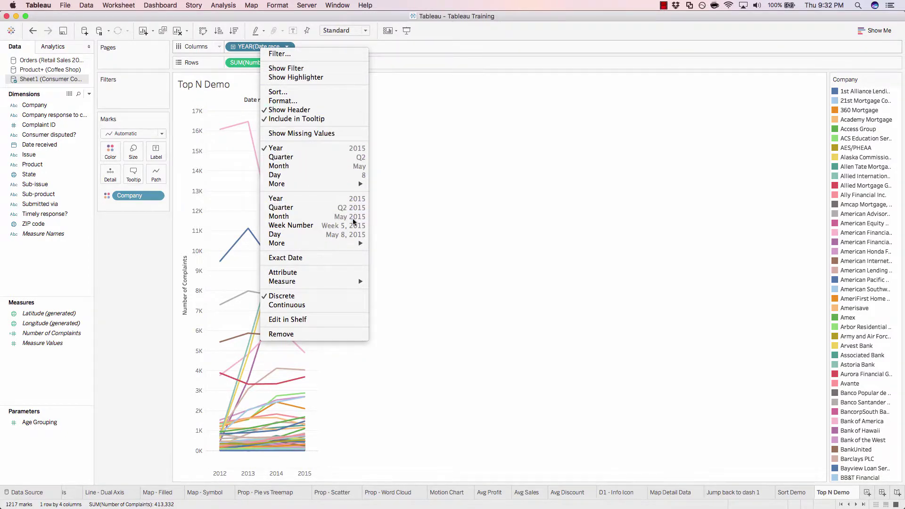
left_click(329, 217)
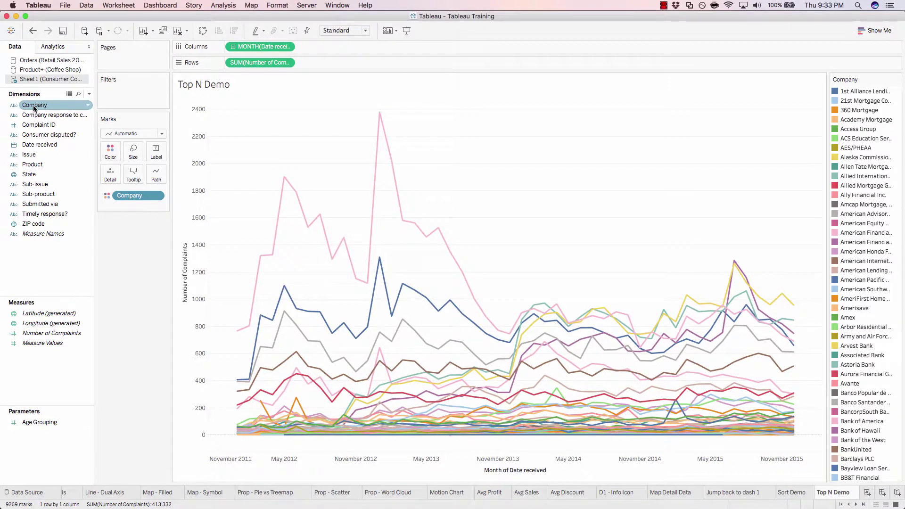
Step: Add a Company filter keeping the Top 3 by Sum of Number of Complaints
left_click_drag(34, 107, 131, 101)
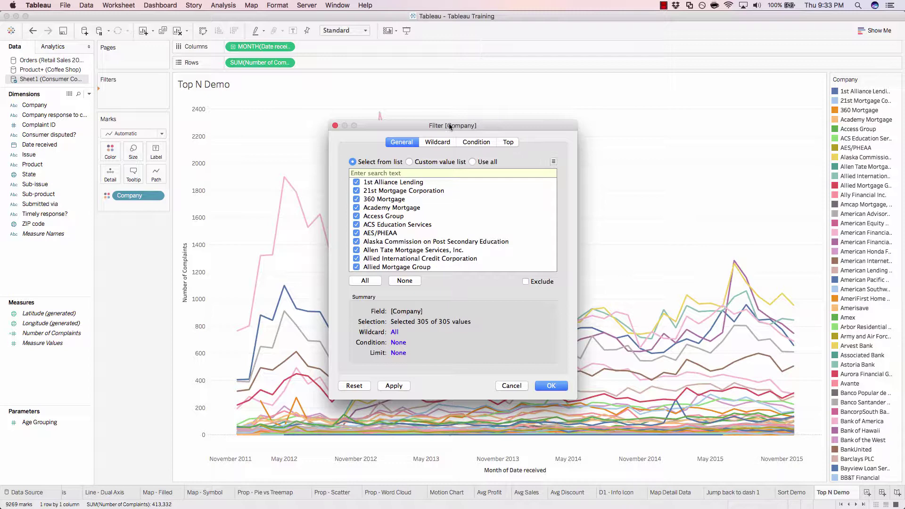
left_click(513, 143)
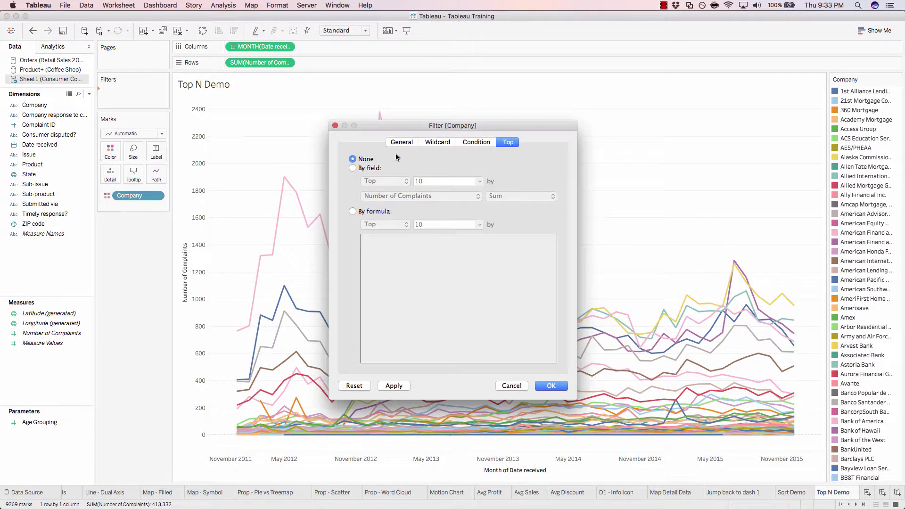
left_click(367, 169)
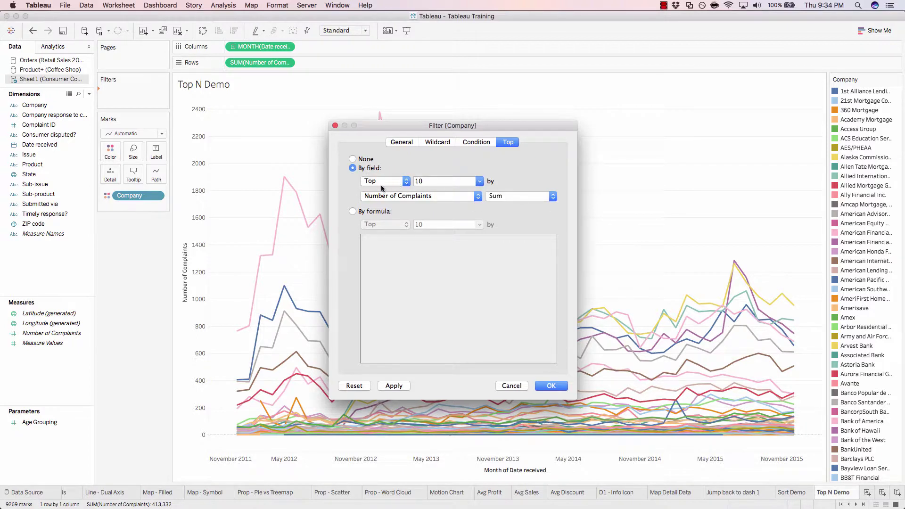
left_click(454, 180)
key("BackSpace")
key("BackSpace")
type("3")
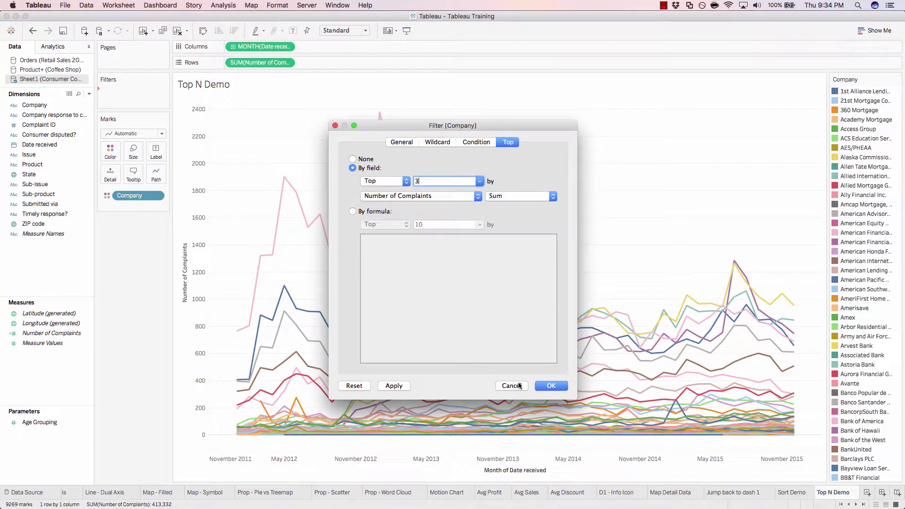
left_click(557, 385)
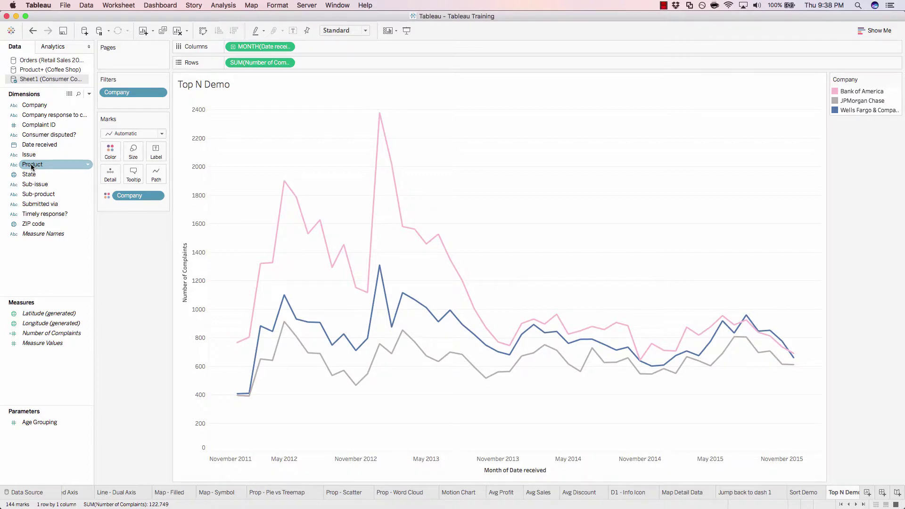
Step: Duplicate the Top N Demo sheet and rename the copy 'Bottom N Demo'
left_click(856, 504)
right_click(829, 492)
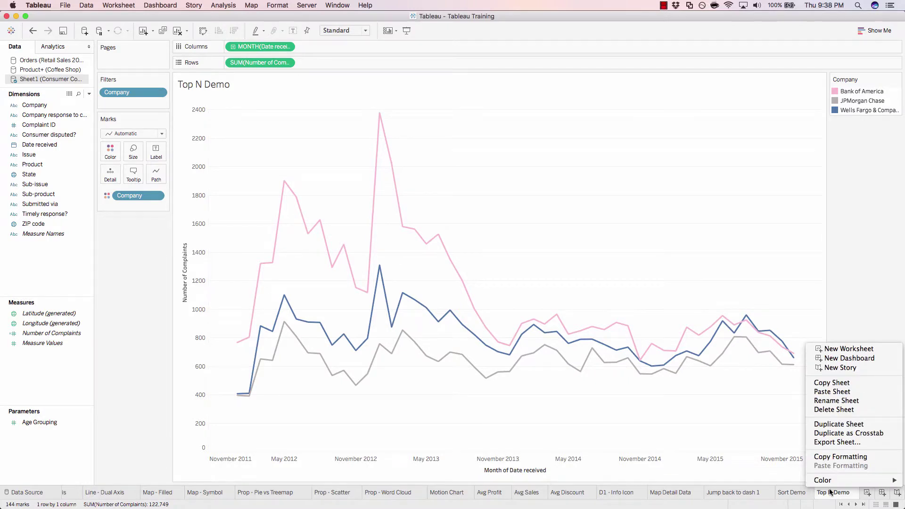
left_click(837, 424)
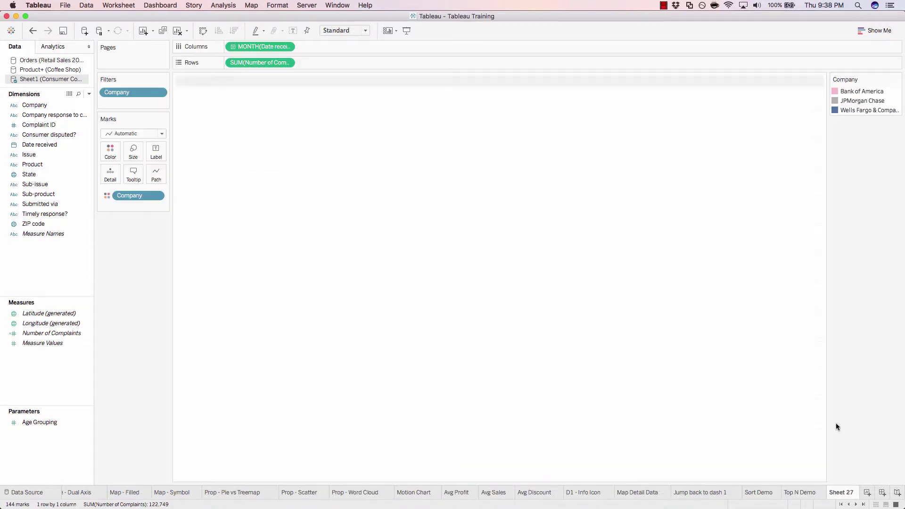
double_click(845, 492)
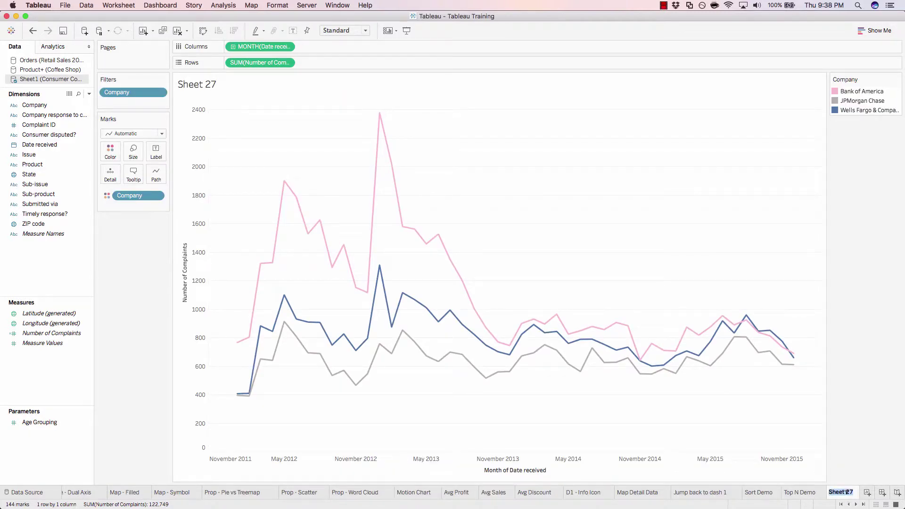
type("Bottom N De")
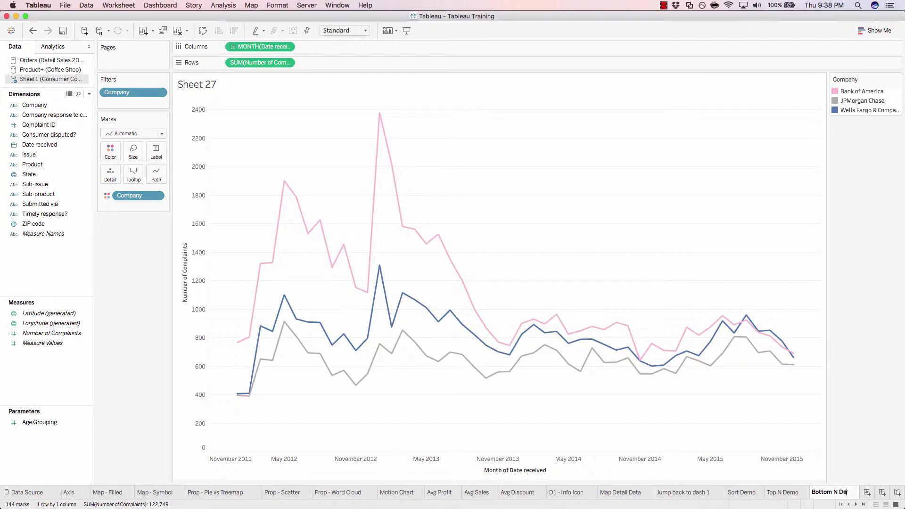
type("mo")
key("Return")
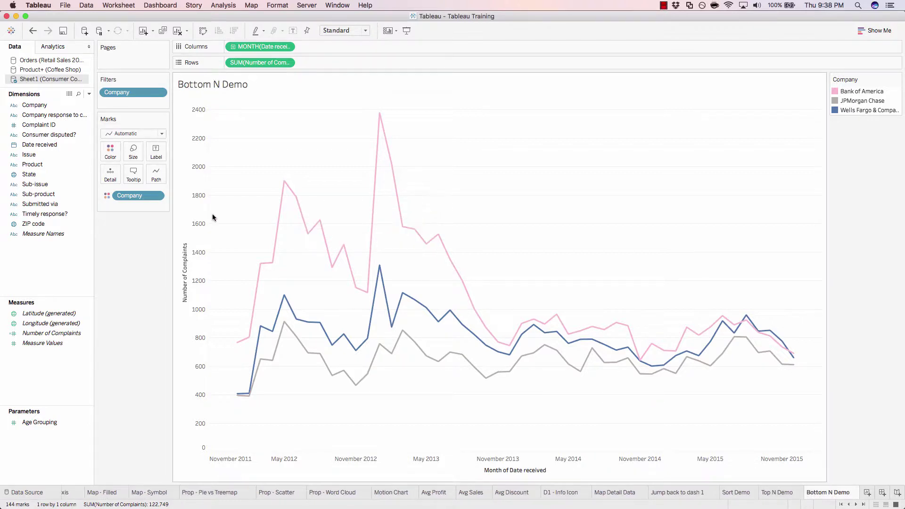
Step: Colour the lines by Product and filter to the Bottom 3 by Sum of Number of Complaints
left_click(39, 165)
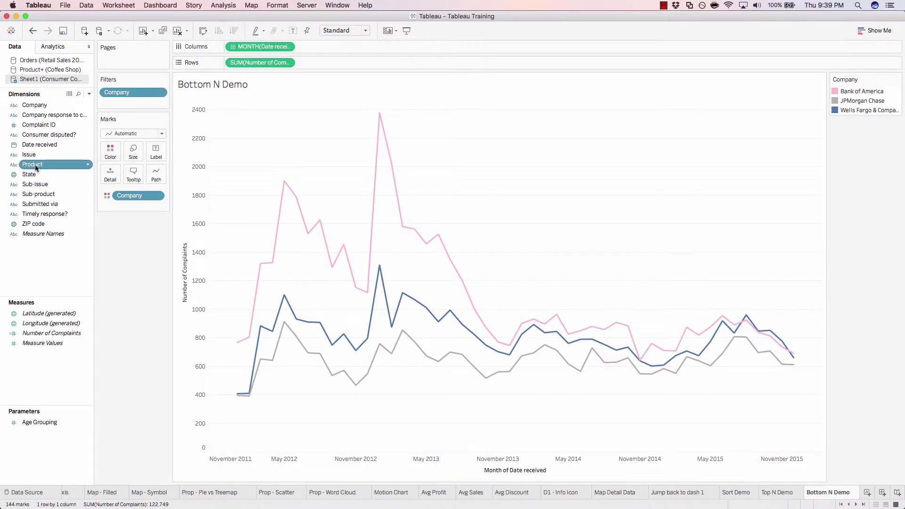
left_click_drag(35, 165, 120, 94)
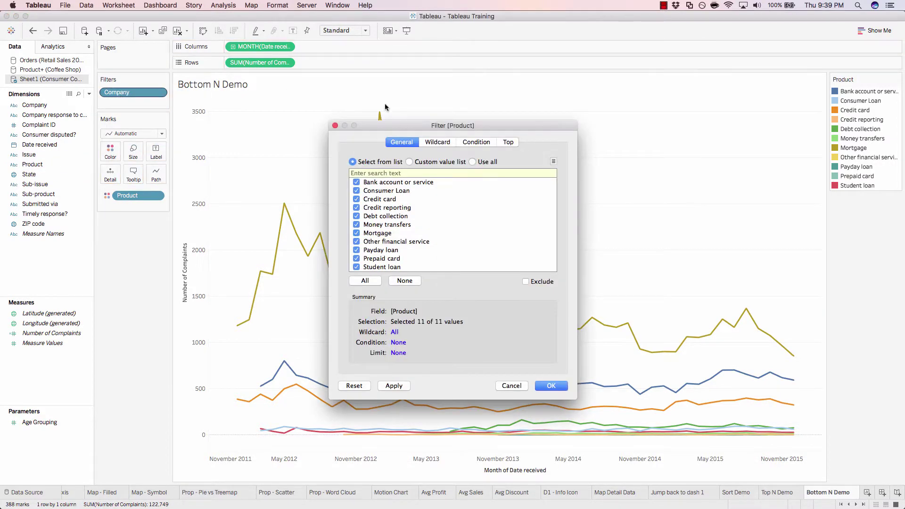
left_click(511, 143)
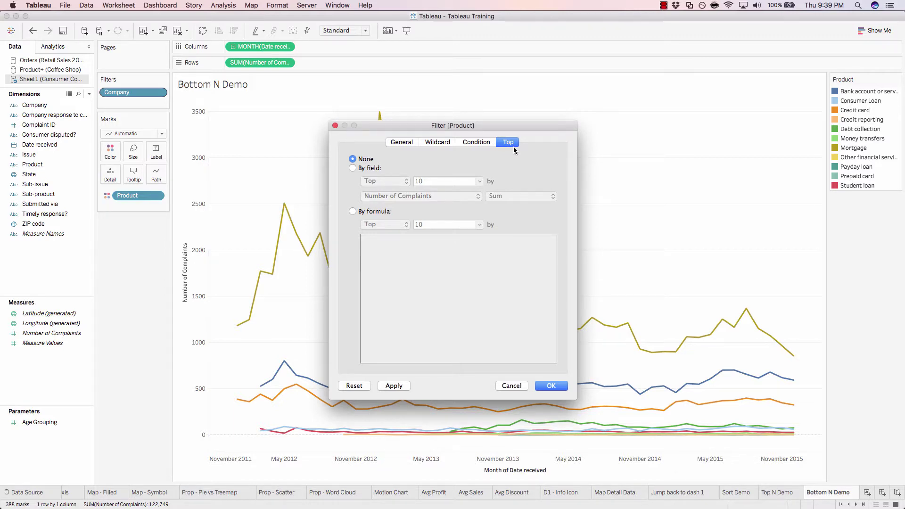
left_click(374, 168)
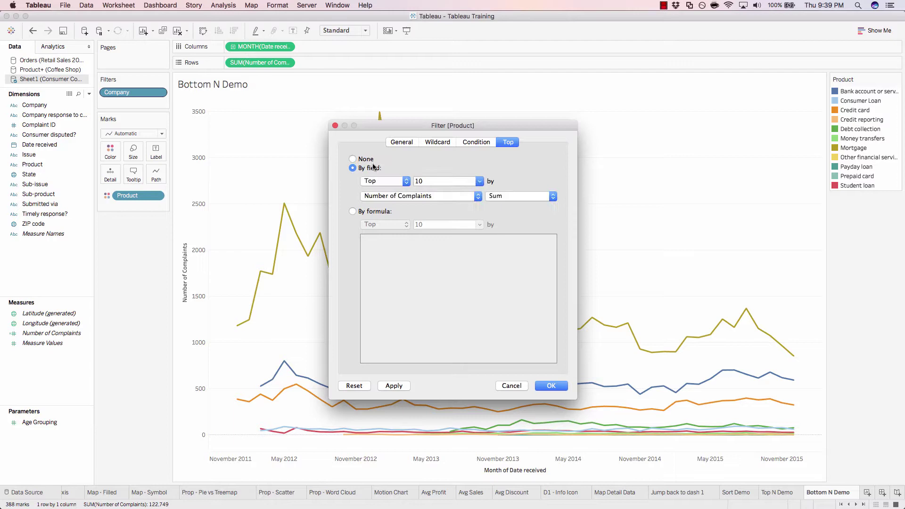
left_click(397, 182)
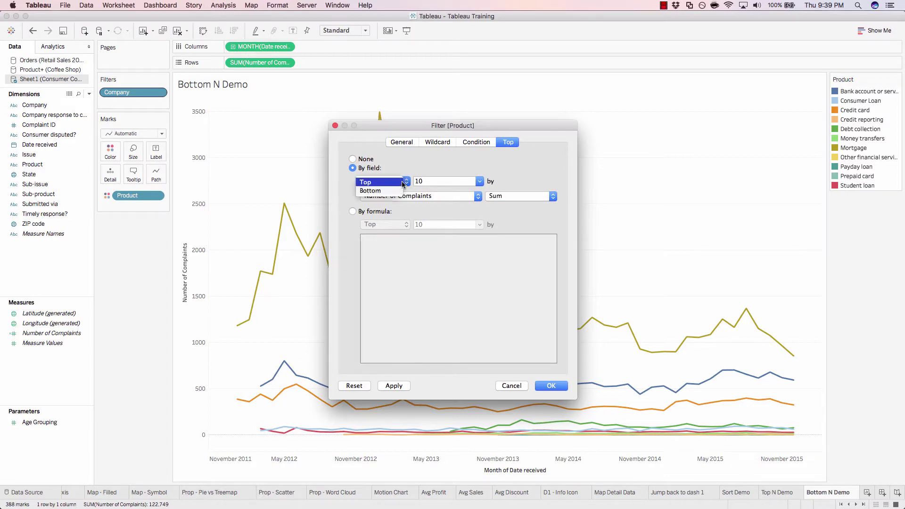
left_click(398, 190)
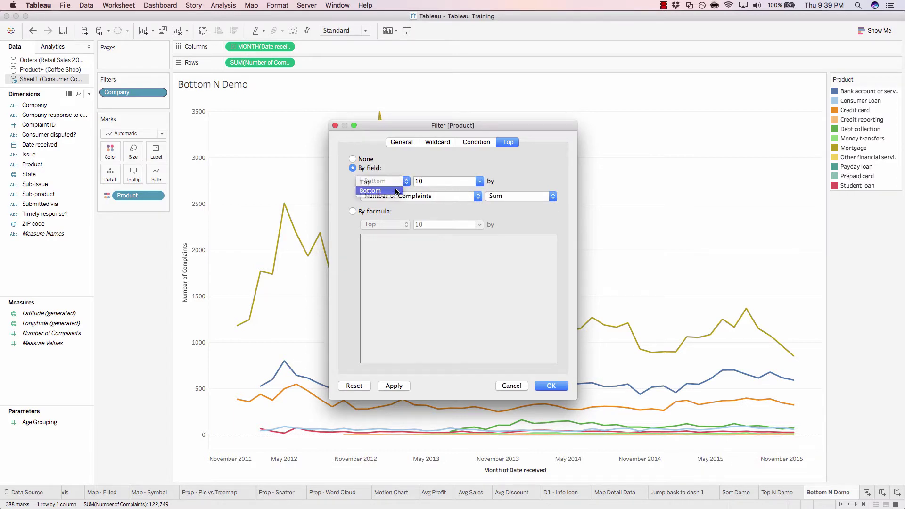
left_click(426, 181)
double_click(426, 181)
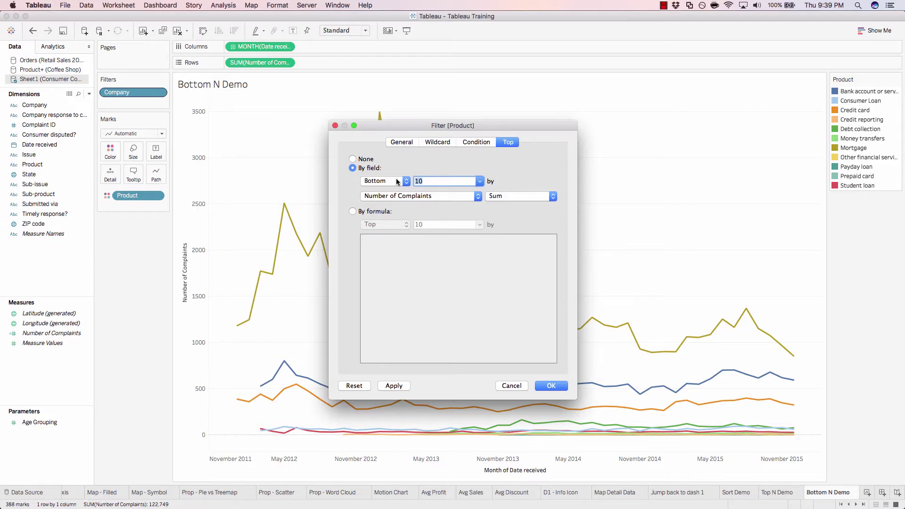
type("3")
left_click(557, 385)
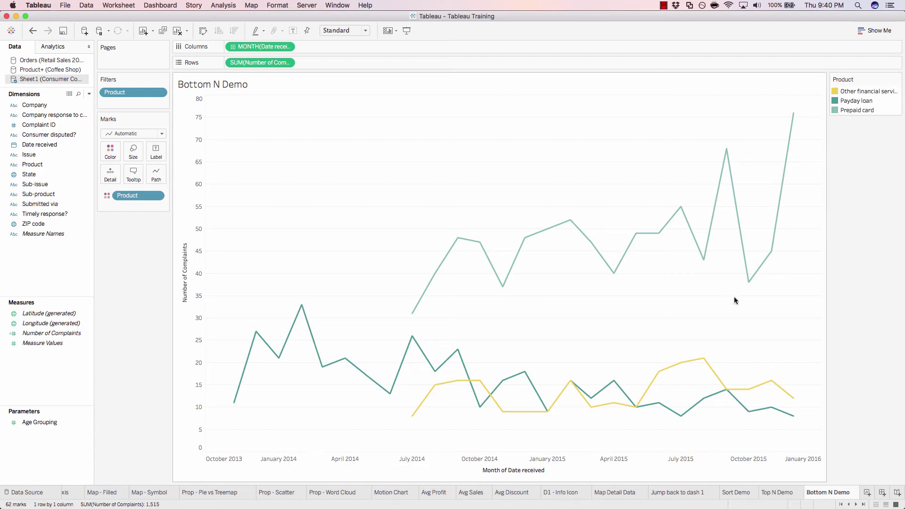
mouse_move(686, 368)
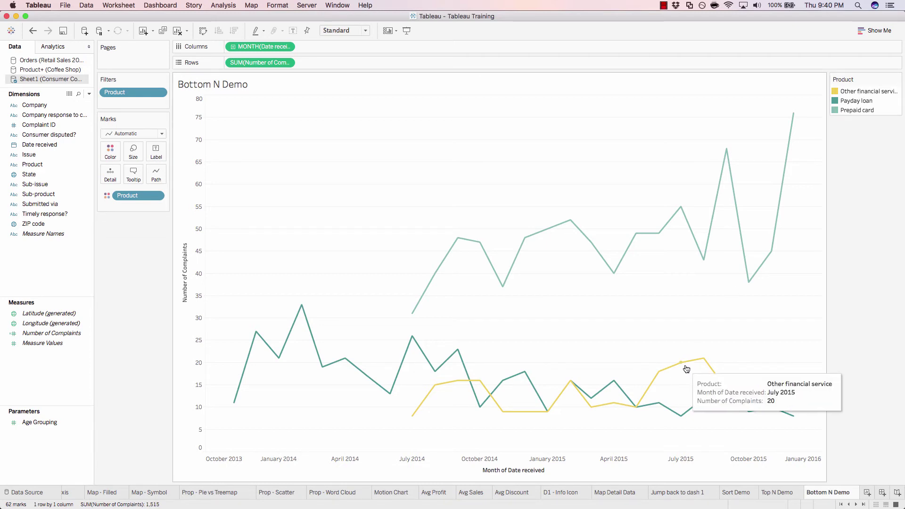